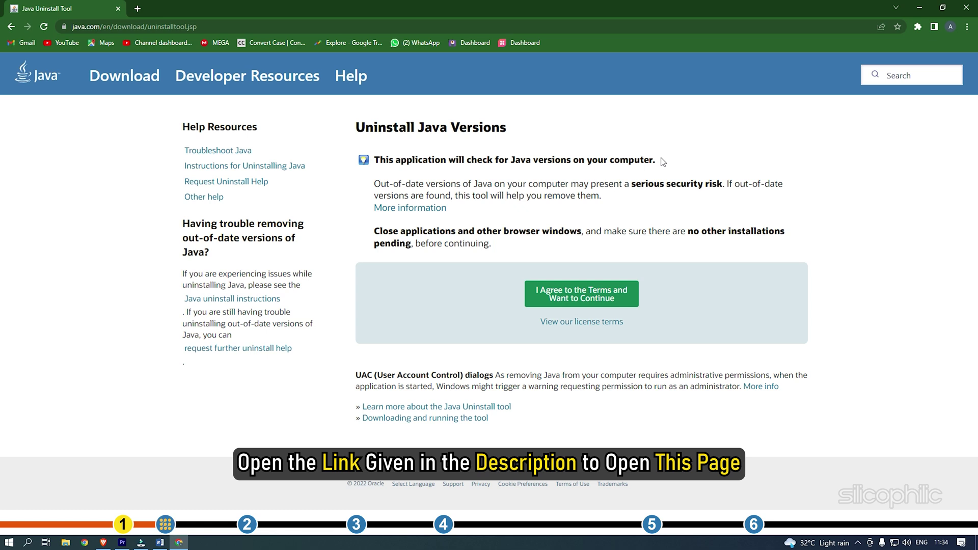
Accept the java.com terms to download JavaUninstallTool.exe, then launch the downloaded file
click(624, 303)
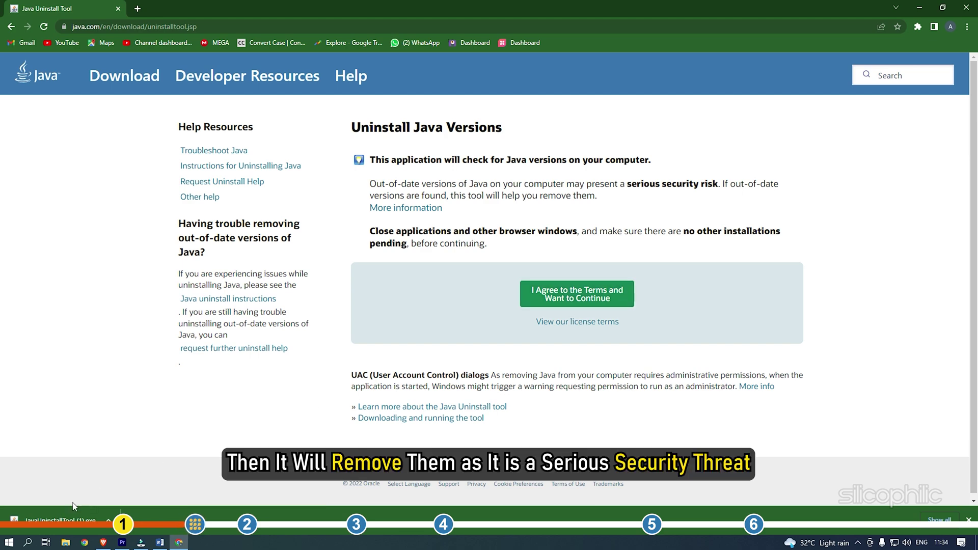
click(51, 519)
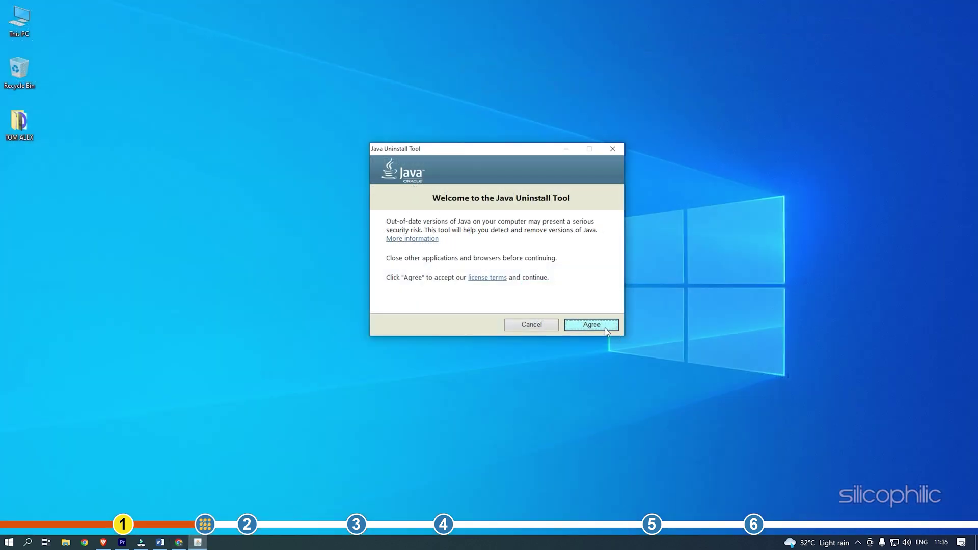
Remove Java 8 Update 341 with the Java Uninstall Tool, also clearing the Java deployment cache
click(602, 329)
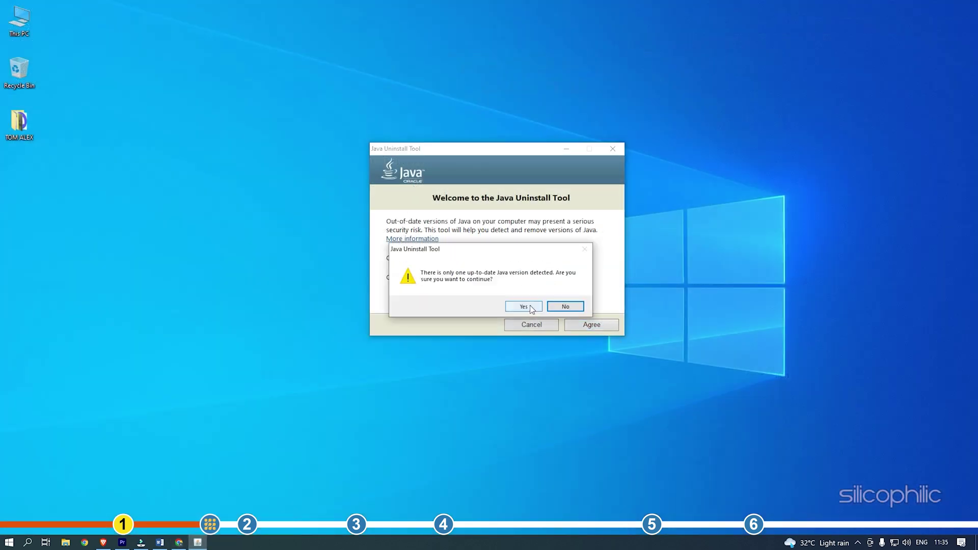
click(532, 310)
click(393, 217)
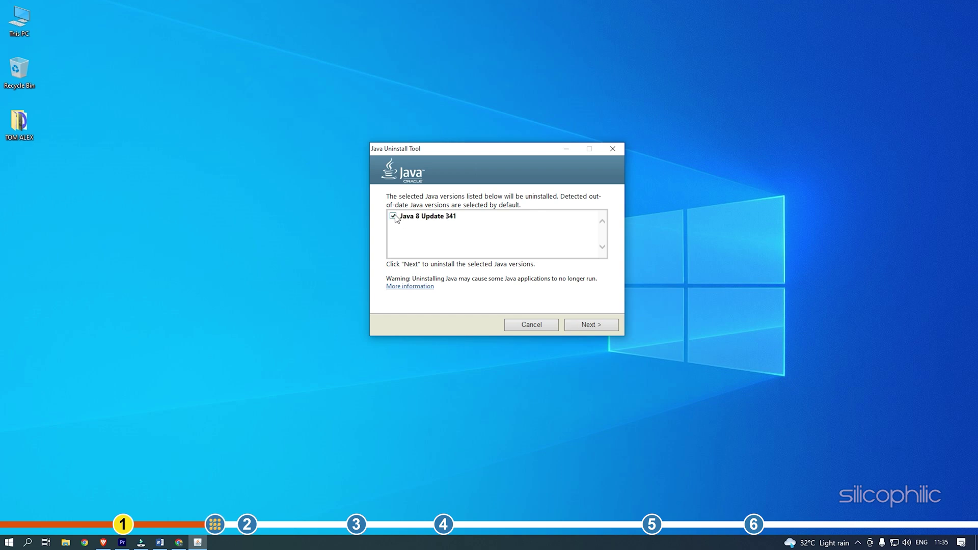
click(614, 326)
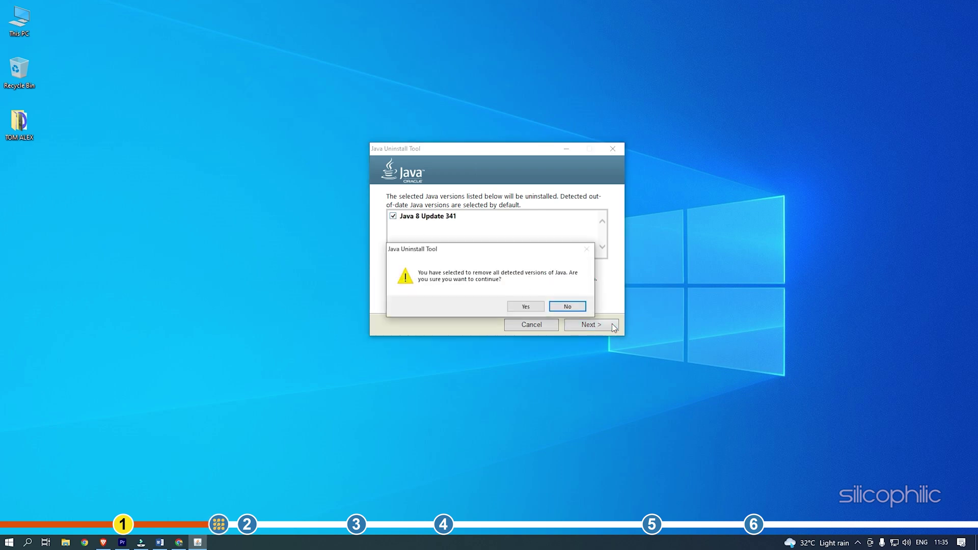
click(531, 304)
click(579, 324)
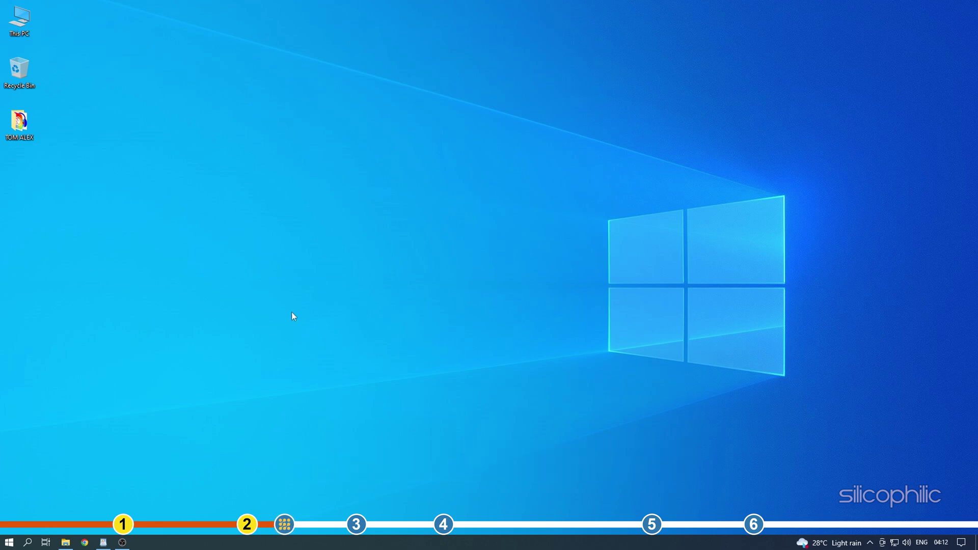
Launch Windows Settings from the Start menu's Settings gear
click(11, 542)
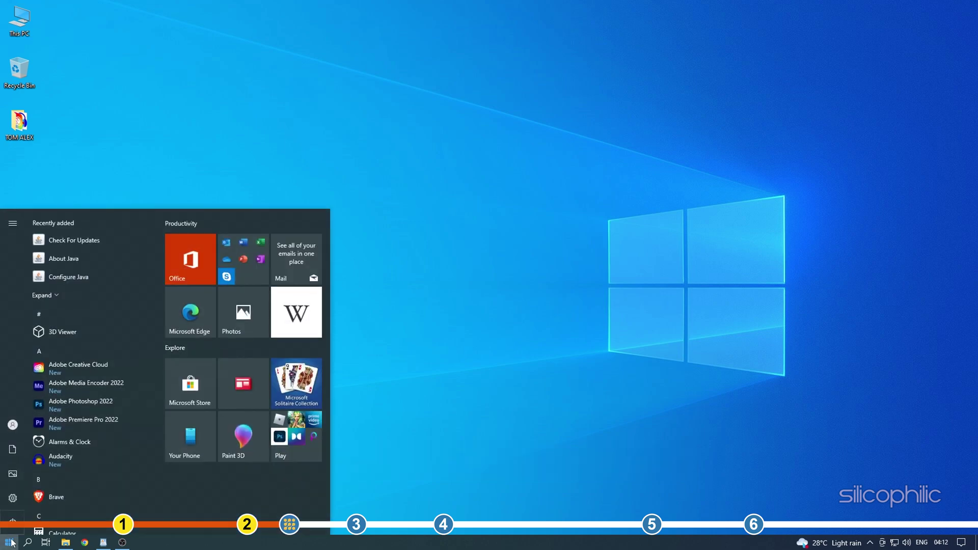
click(12, 498)
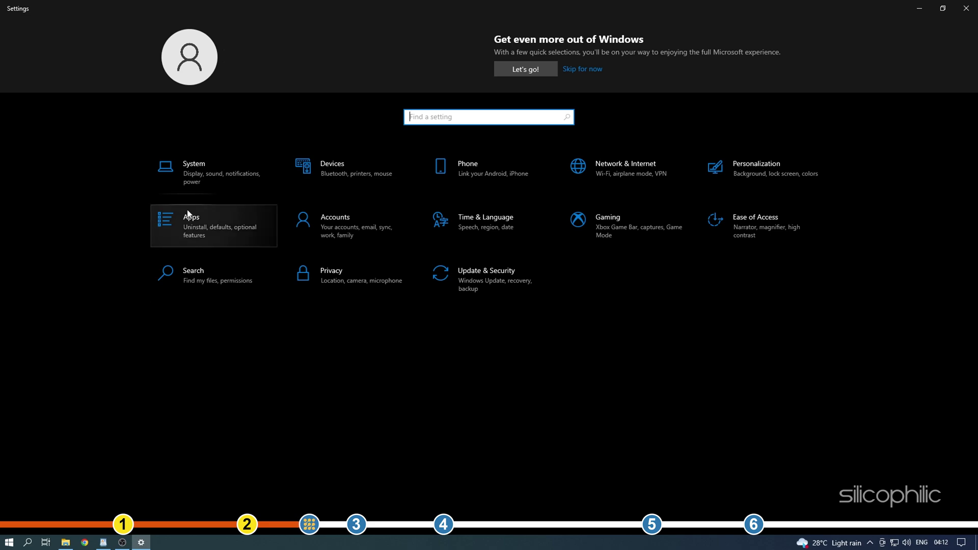
Uninstall Java 8 Update 341 from Apps & features, then close Settings
click(203, 210)
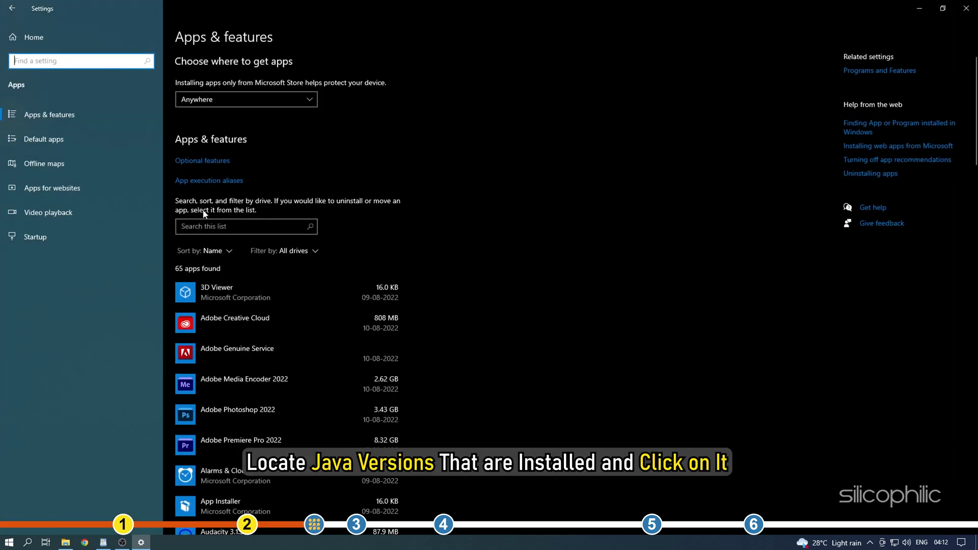
scroll(451, 239, down, 12)
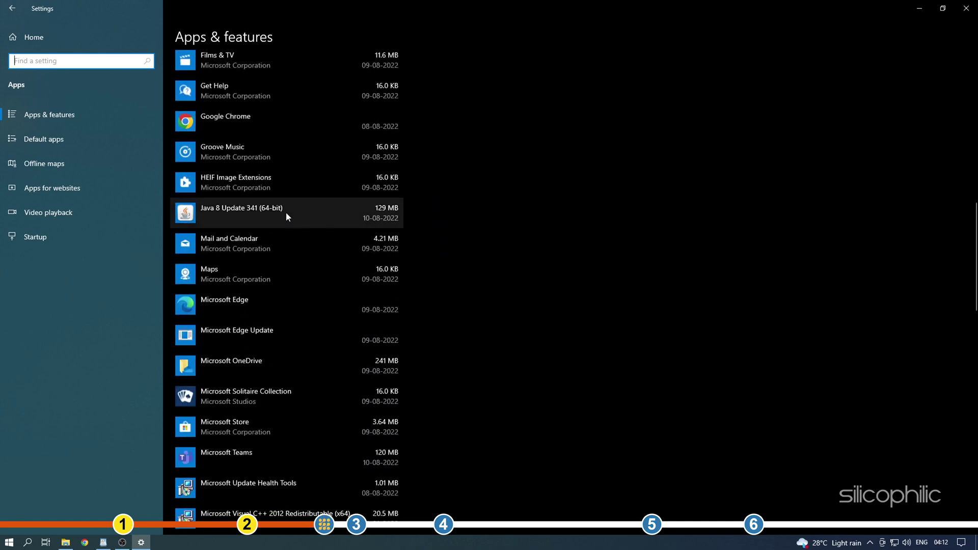
click(286, 216)
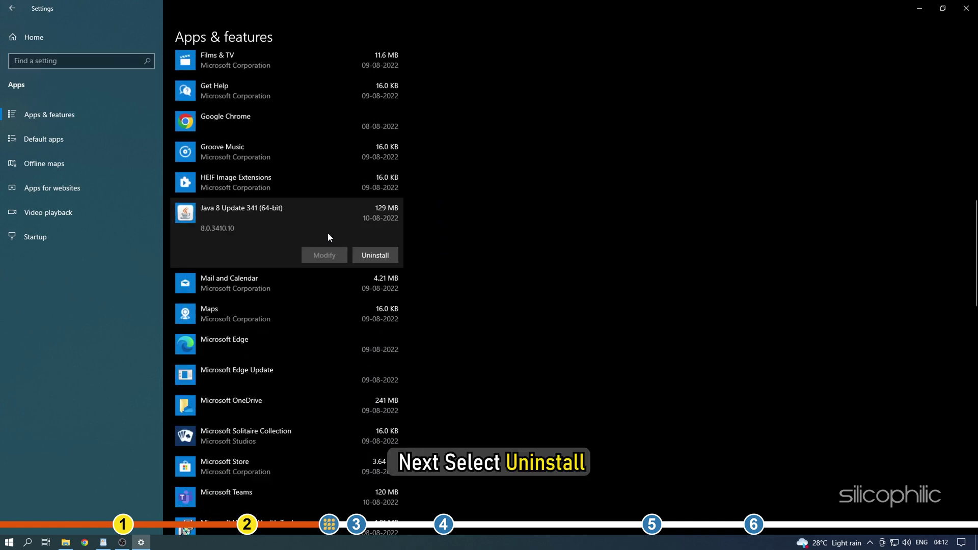
click(391, 257)
click(421, 230)
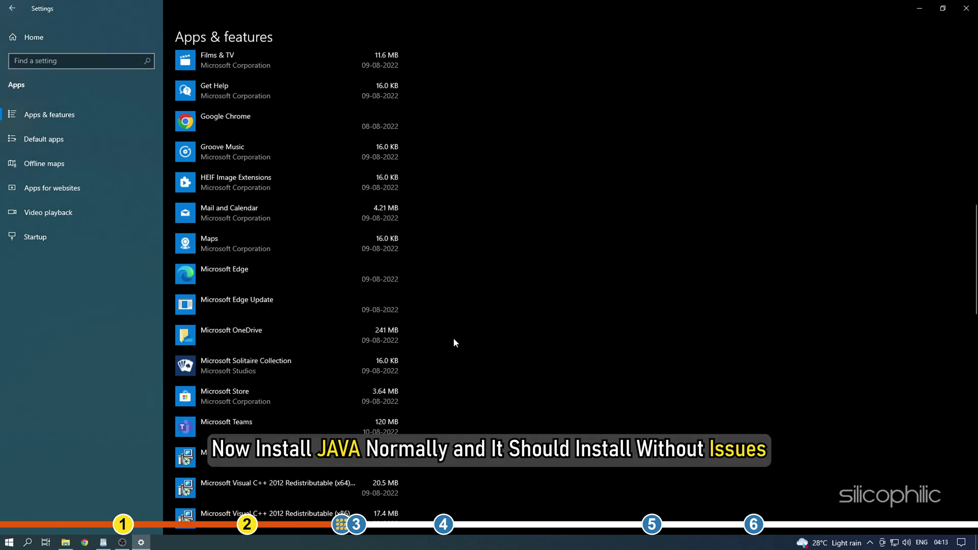
click(967, 8)
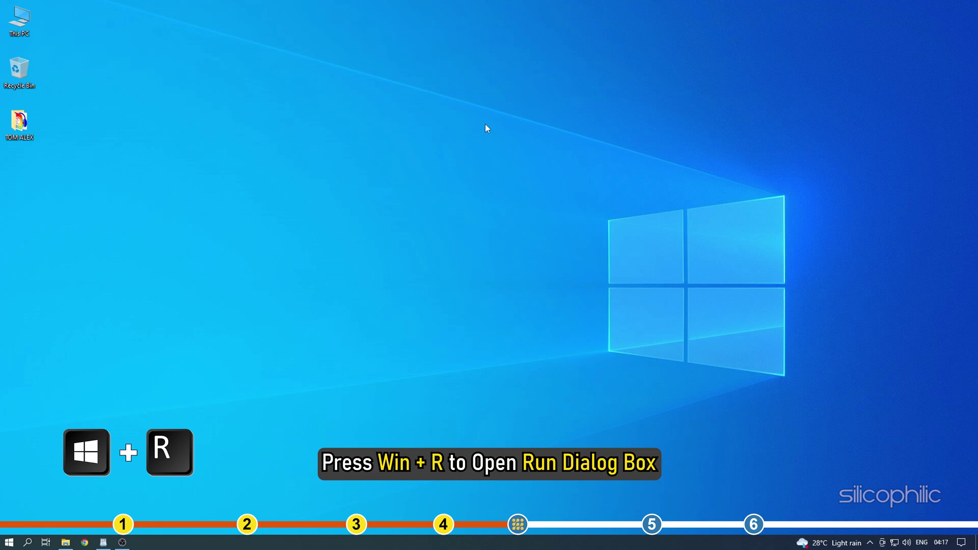
Run msconfig, hide all Microsoft services, disable all remaining services and save with OK
key(super+r)
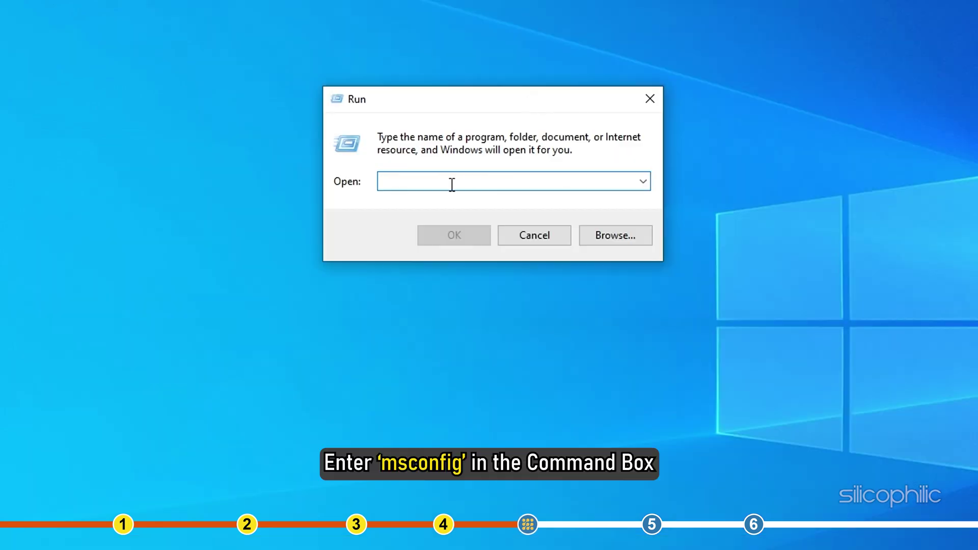
text(msconfig)
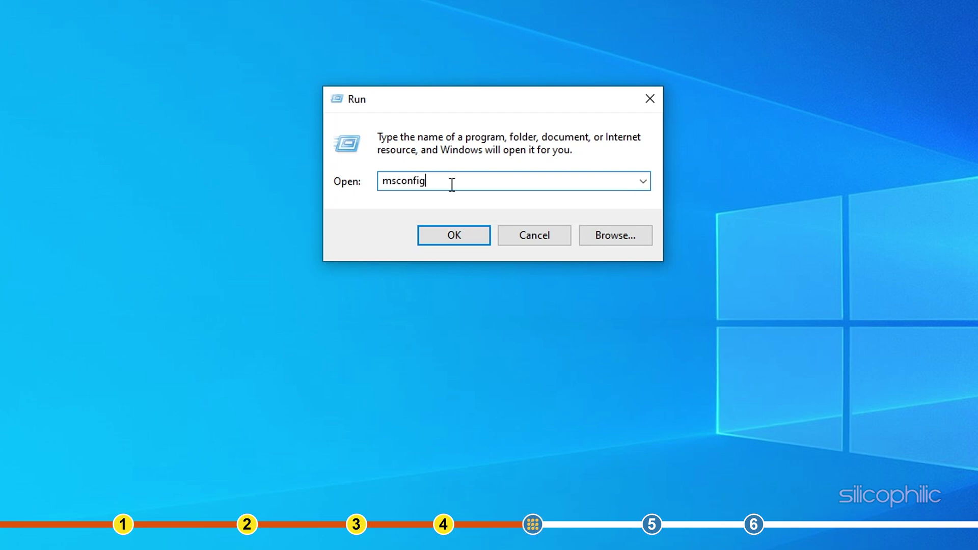
click(475, 242)
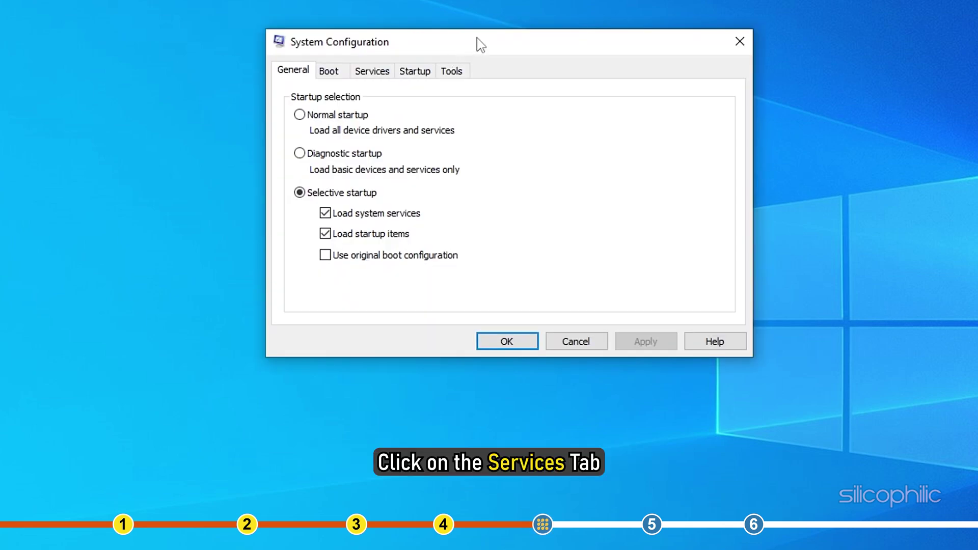
click(390, 71)
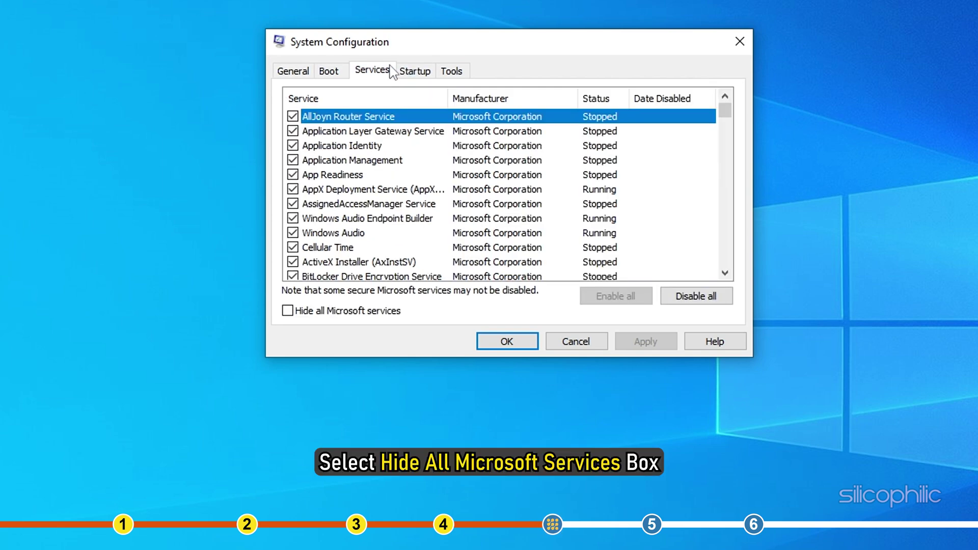
click(288, 312)
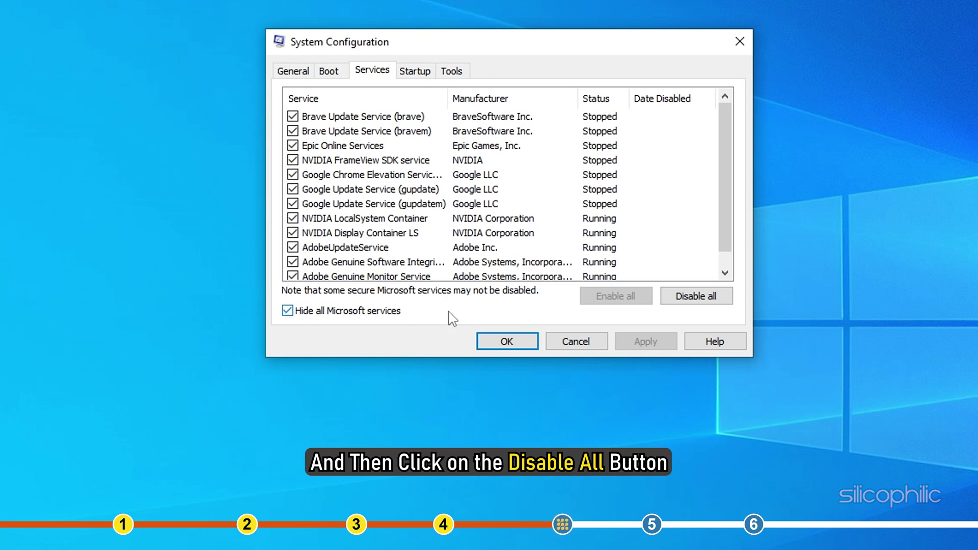
click(727, 301)
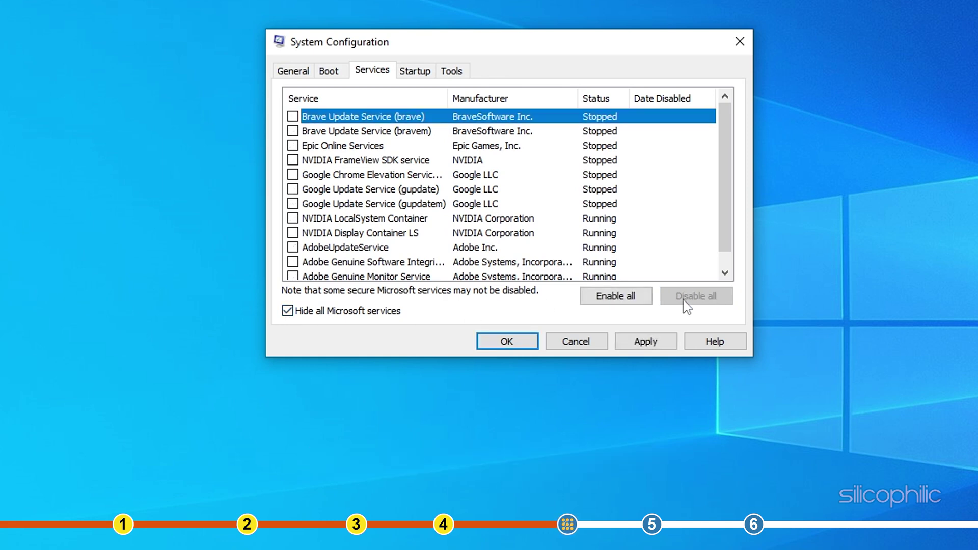
click(517, 342)
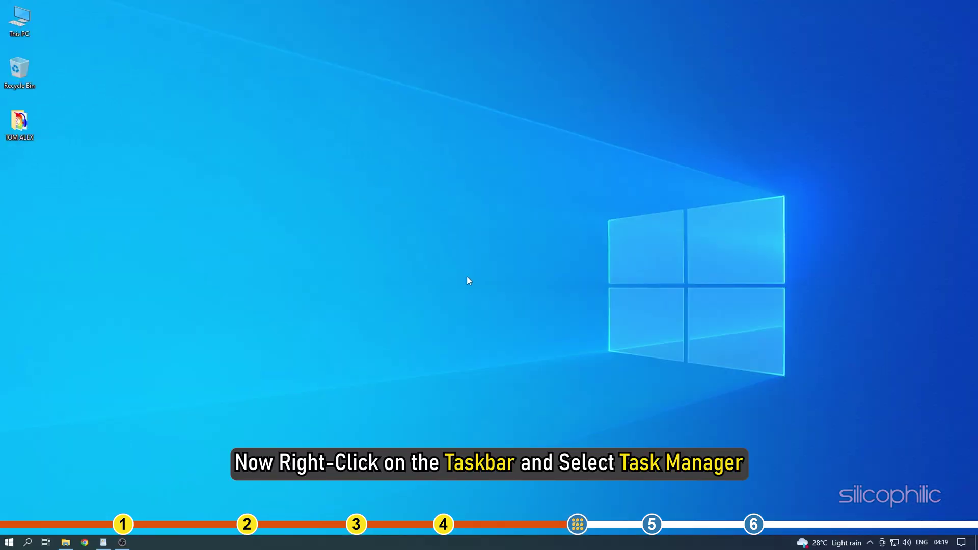
Disable Java Update Scheduler, the McAfee scanner and Microsoft Edge on Task Manager's Startup tab
right_click(457, 541)
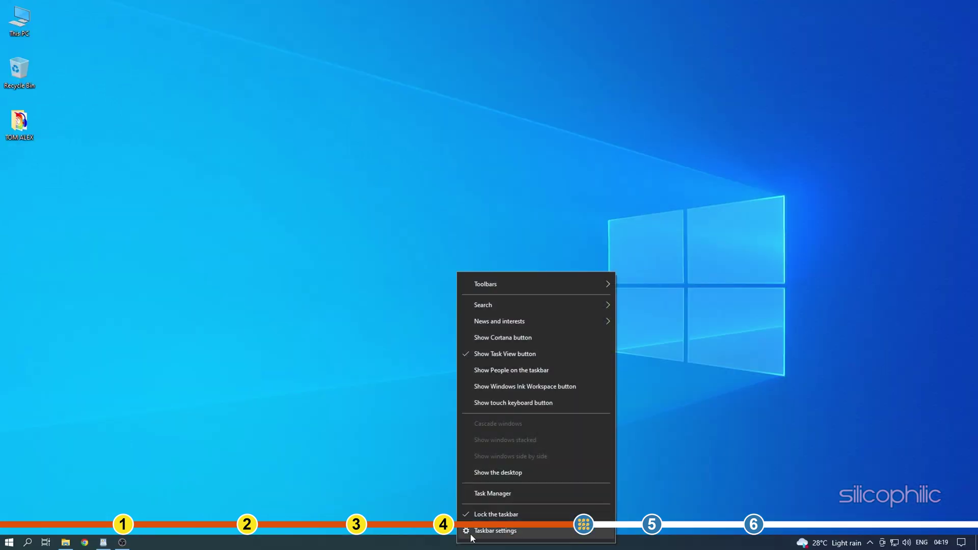
click(524, 494)
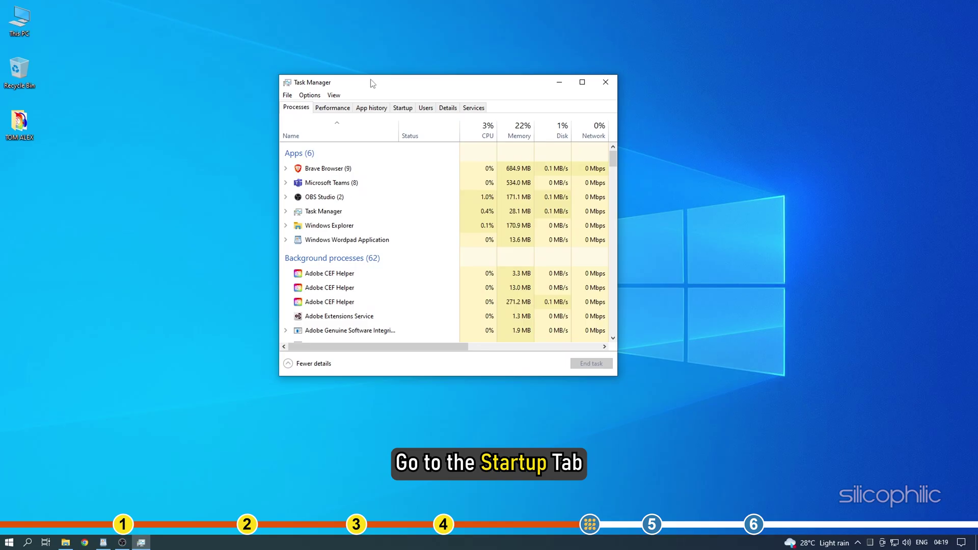
click(402, 109)
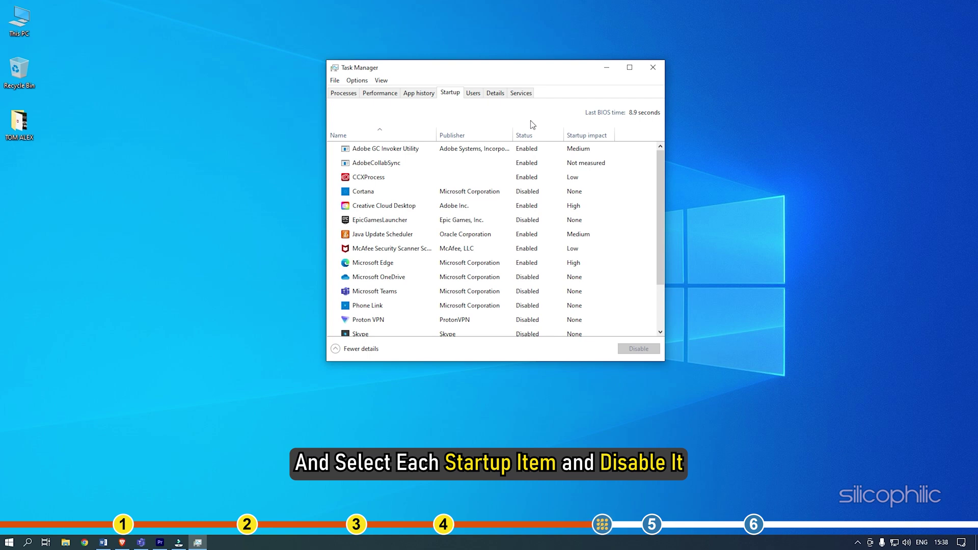
click(422, 234)
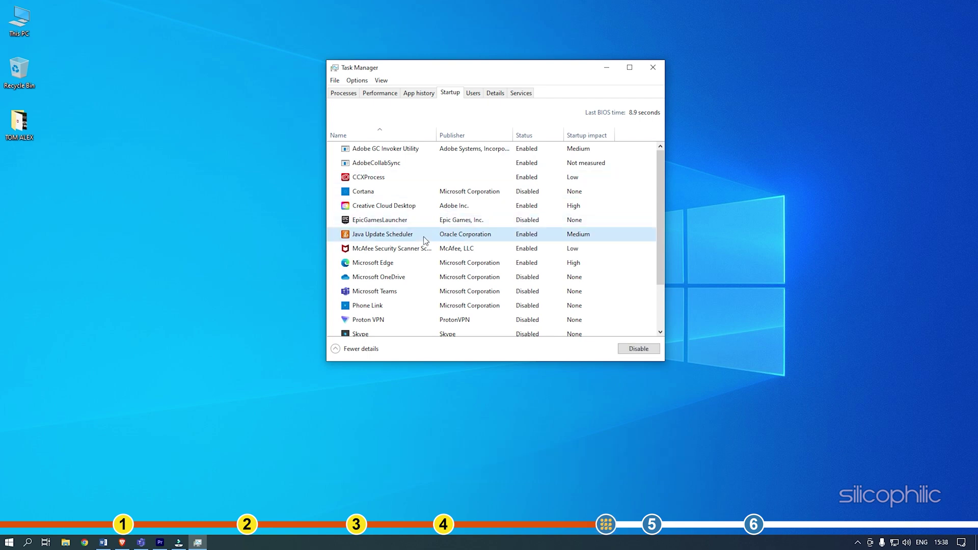
click(622, 351)
click(465, 248)
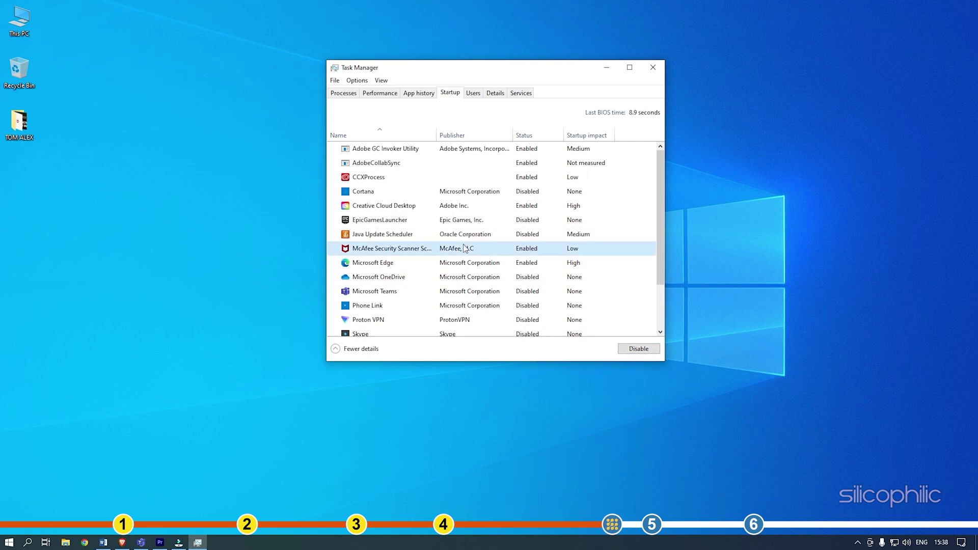
click(627, 348)
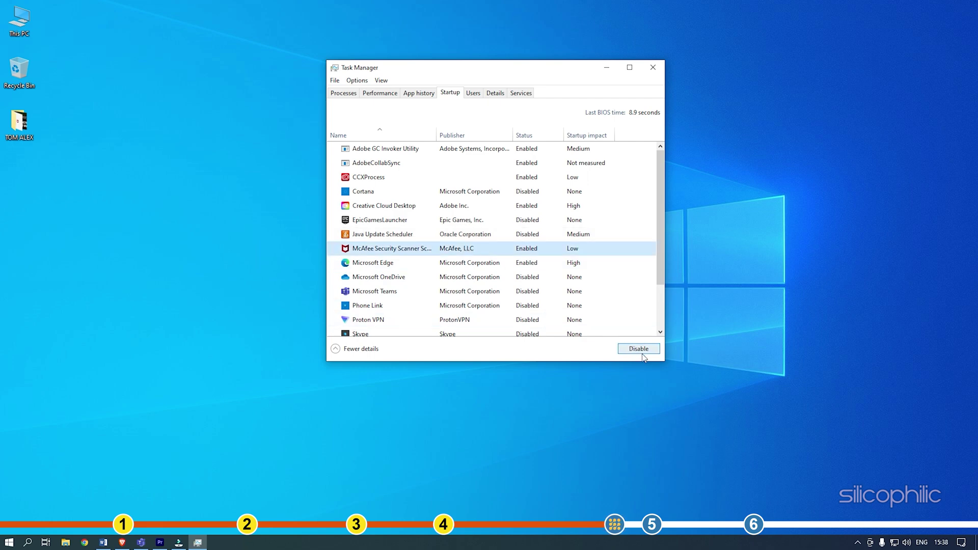
click(445, 266)
click(635, 350)
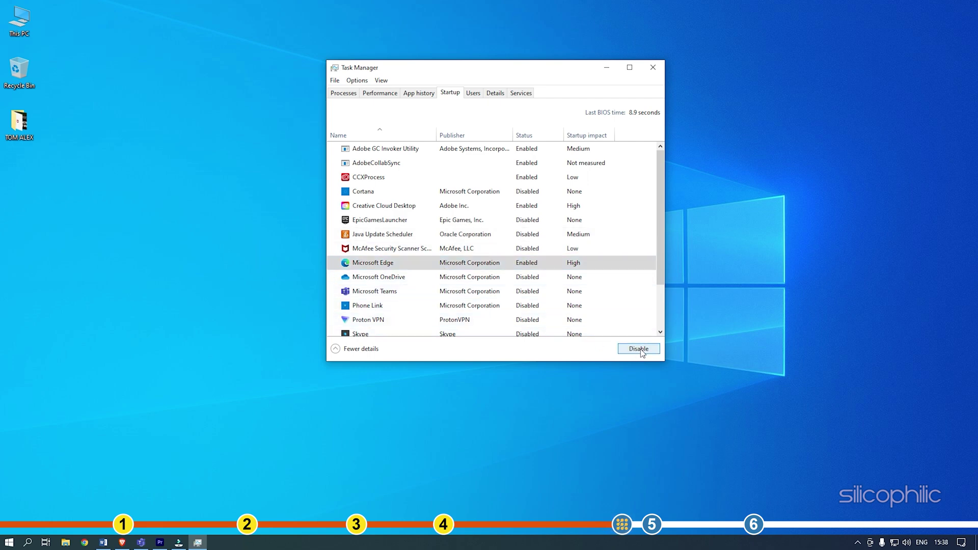
click(433, 277)
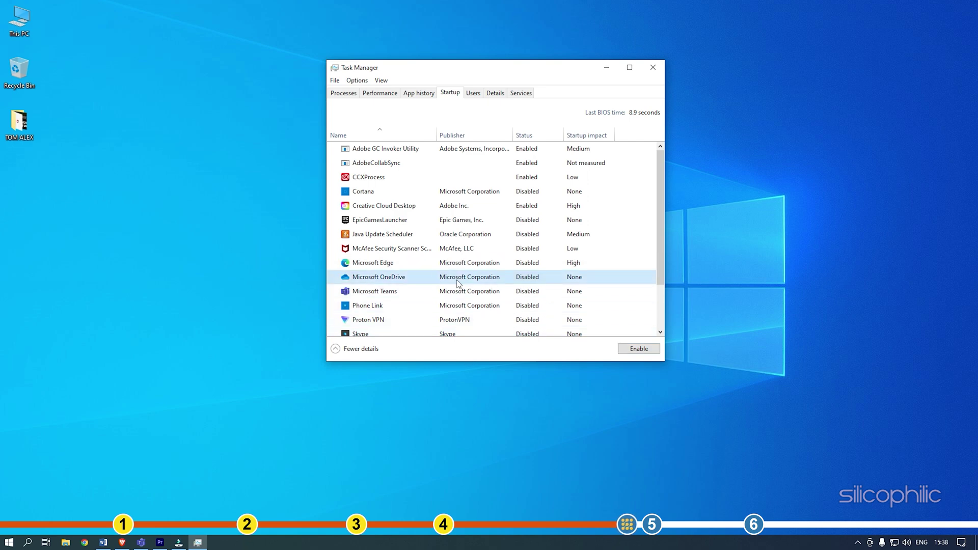
scroll(490, 298, down, 1)
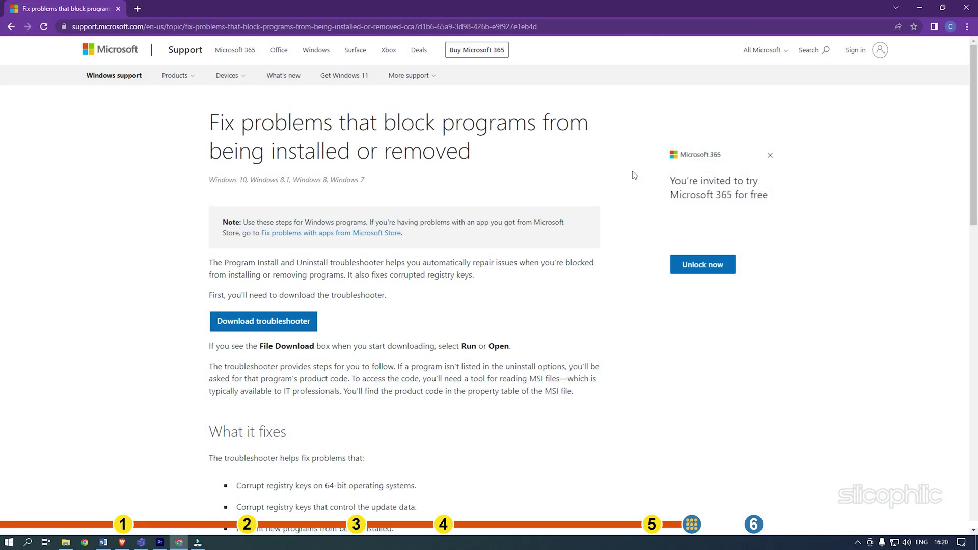
Download the Program Install and Uninstall troubleshooter .diagcab file and open it
click(304, 325)
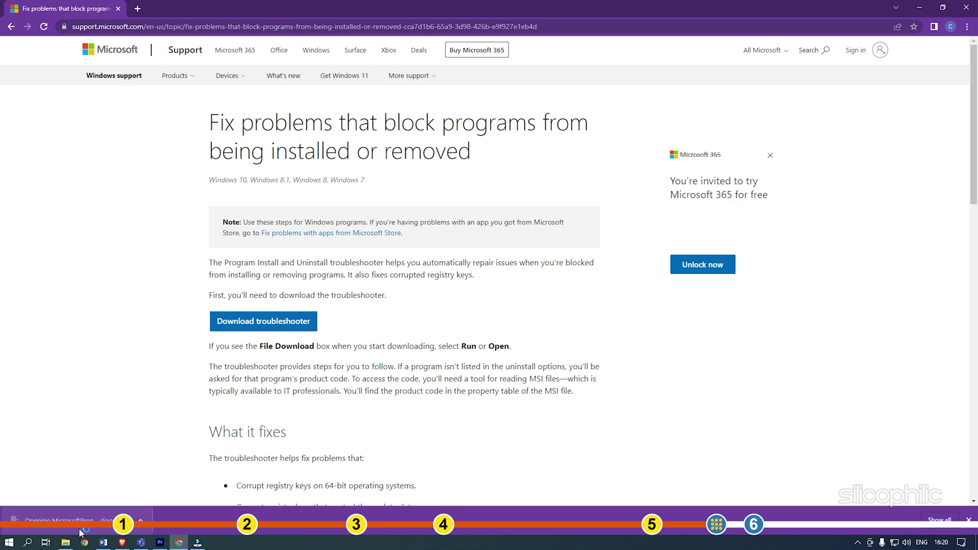
click(80, 530)
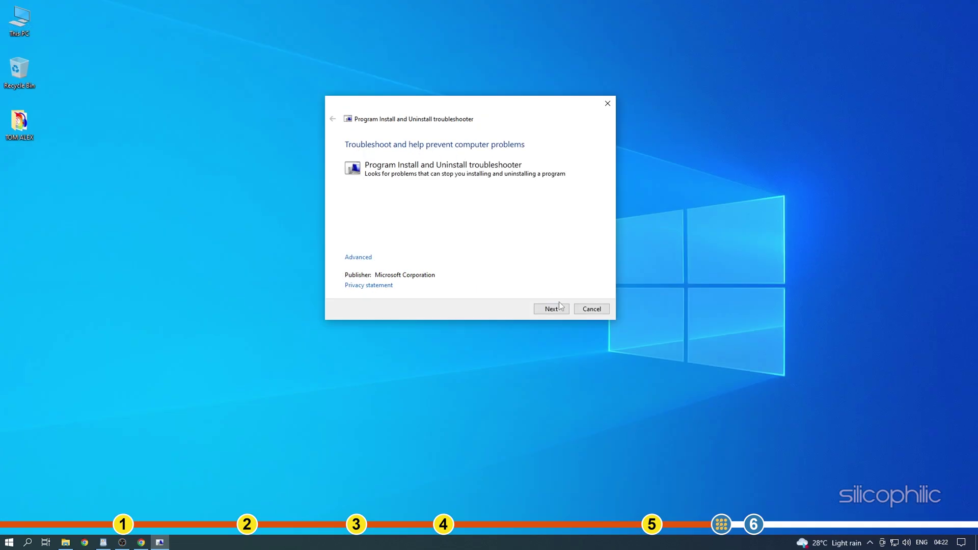
Run the troubleshooter for an Installing problem with a Not Listed program, then close it
click(561, 309)
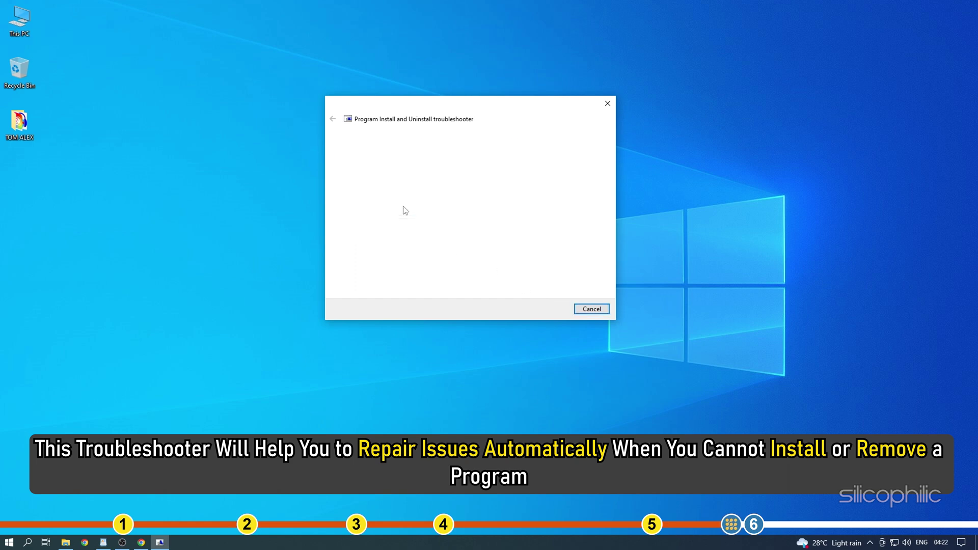
click(405, 208)
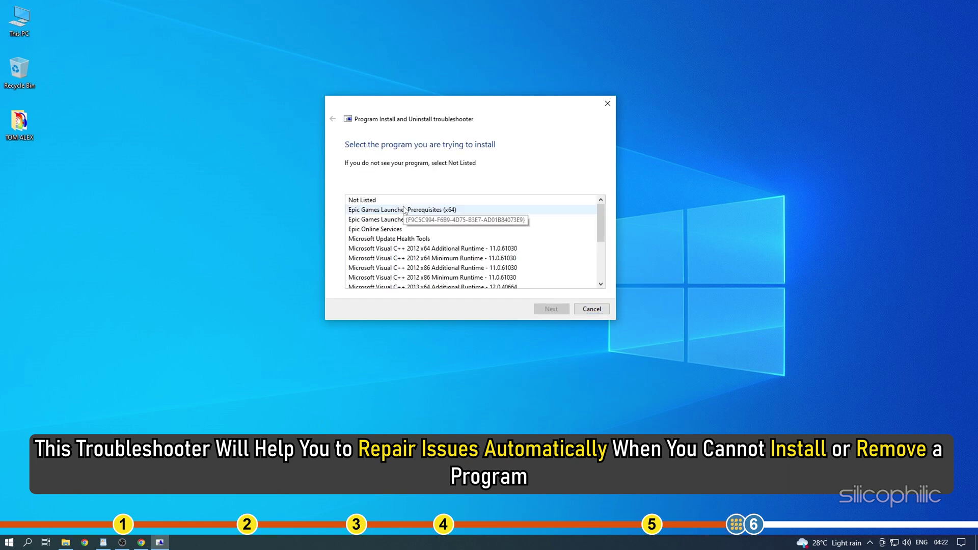
click(402, 200)
click(563, 308)
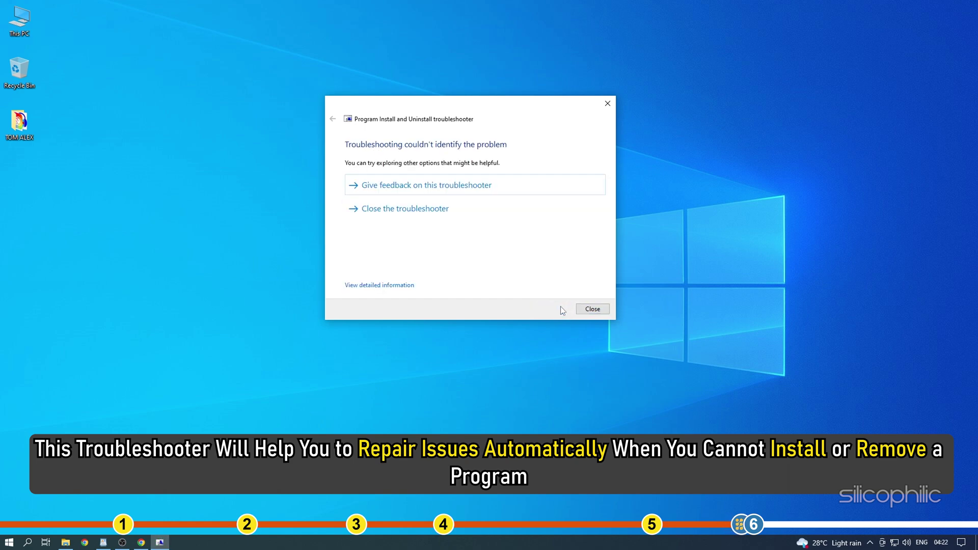
click(447, 209)
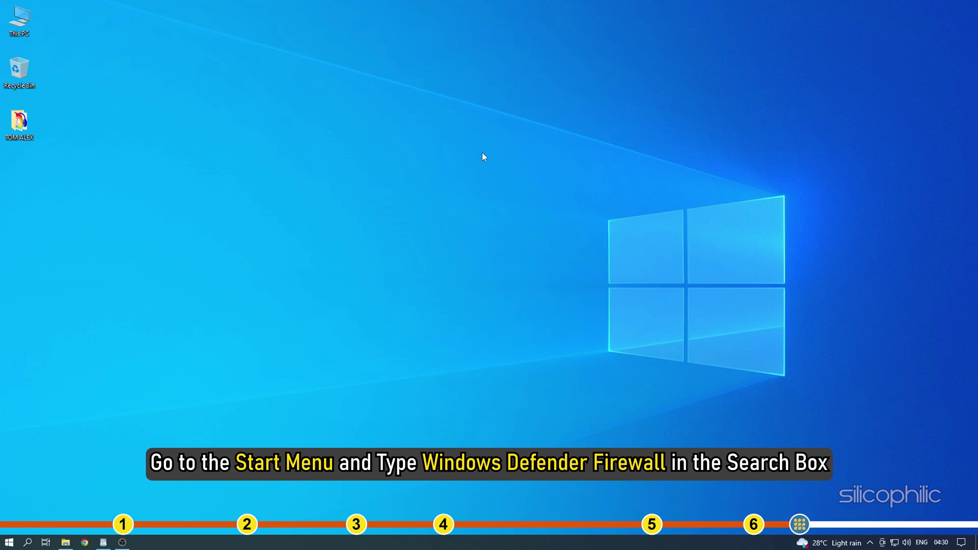
Search the Start menu for 'windows defen' and open Windows Defender Firewall
key(super)
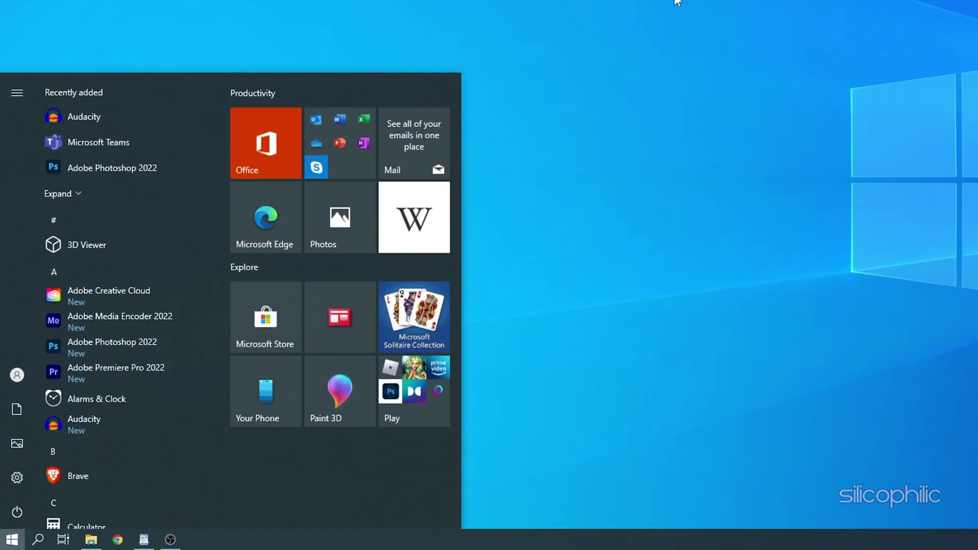
text(windows )
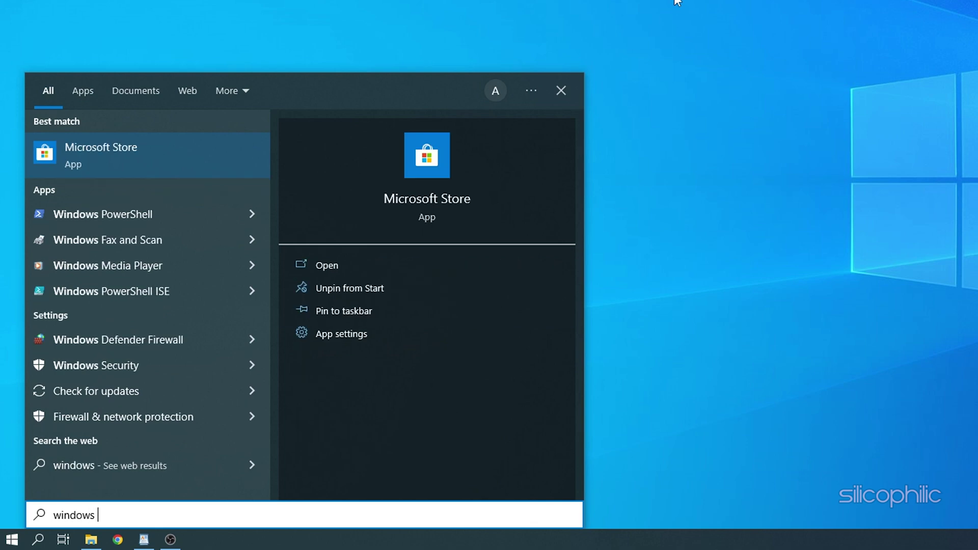
text(defen)
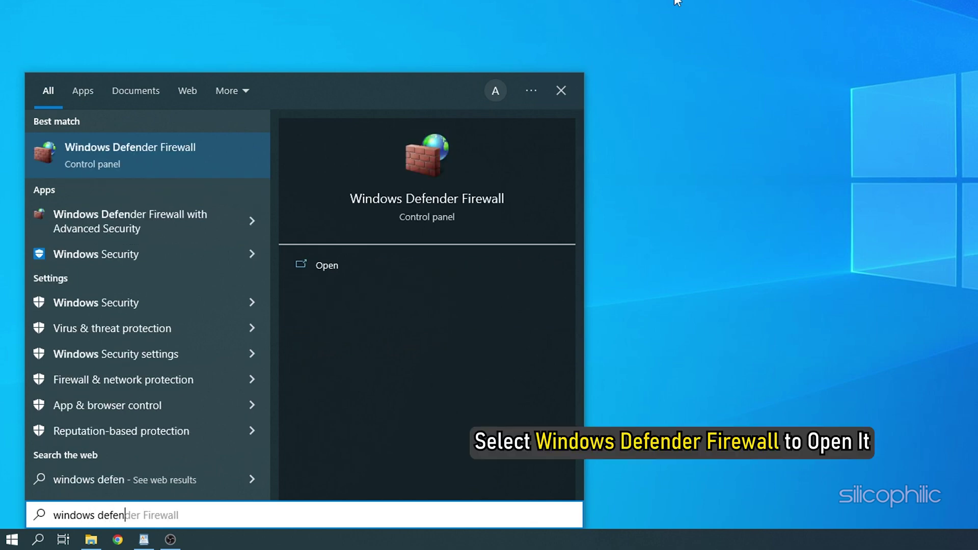
key(Tab)
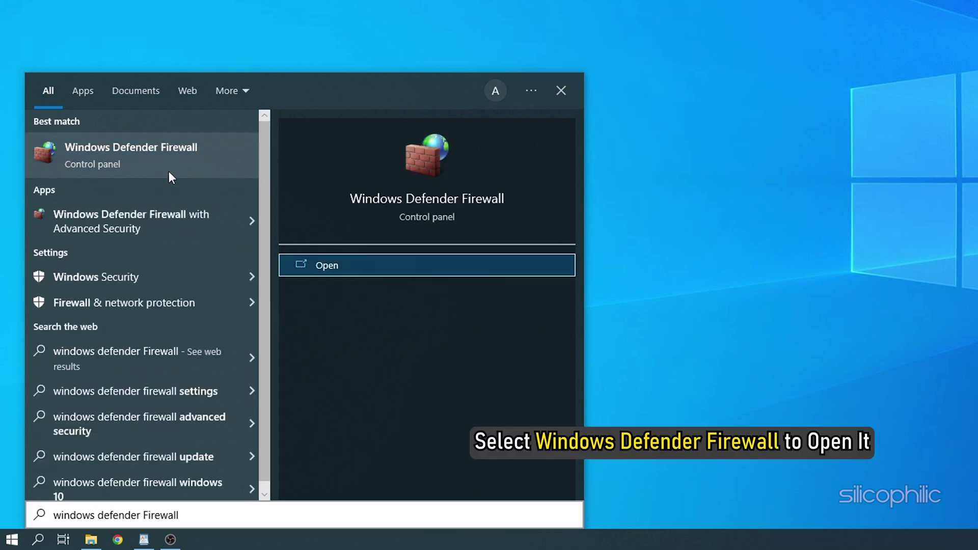
click(128, 161)
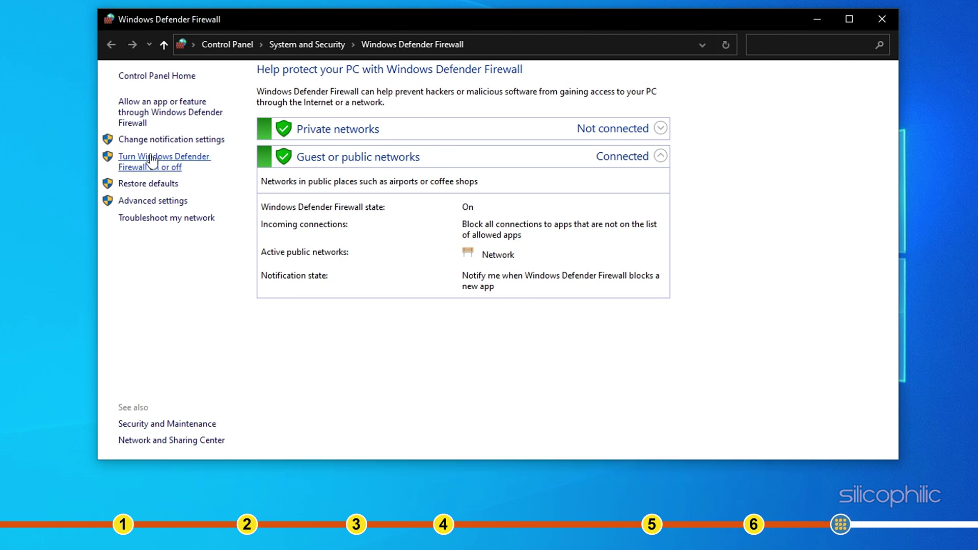
Choose Turn off under both Private and Public network settings and confirm with OK
click(206, 158)
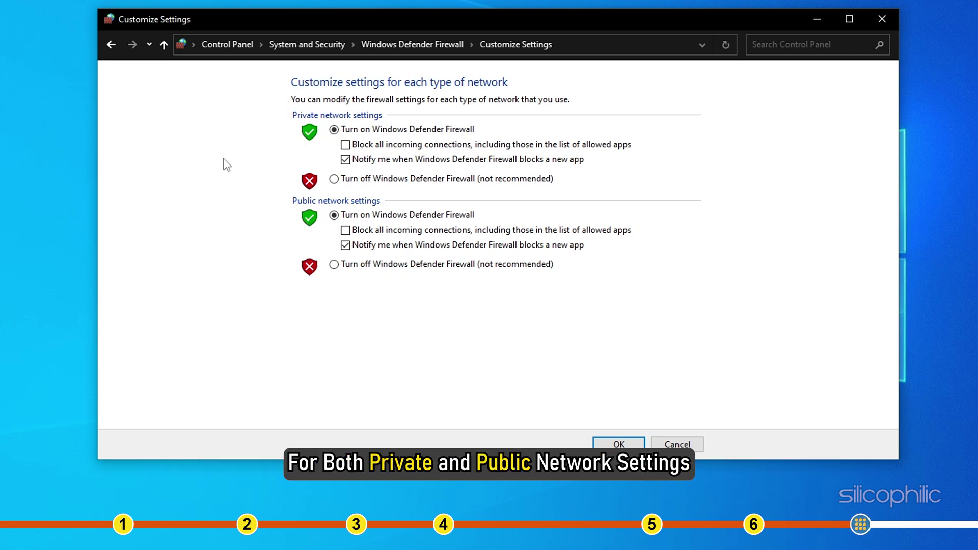
click(333, 179)
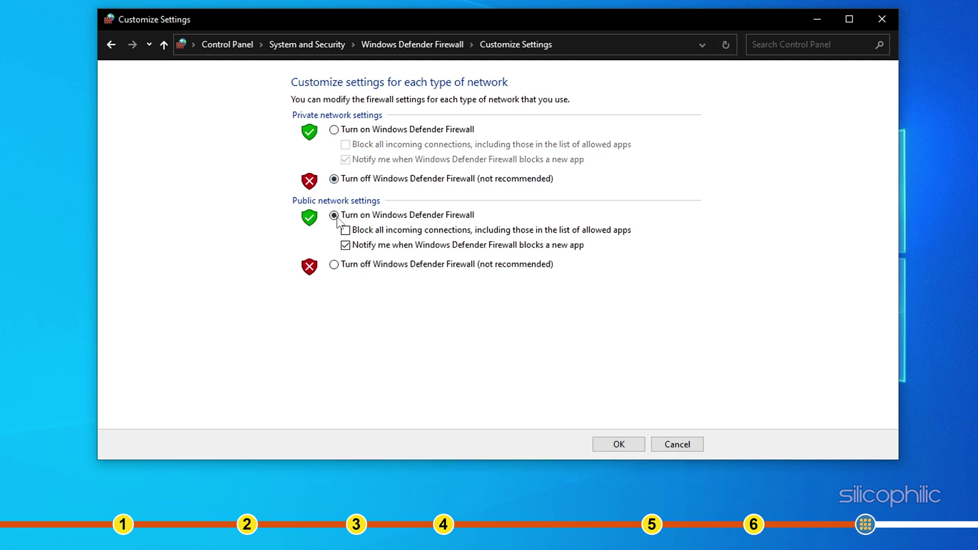
click(334, 265)
click(619, 445)
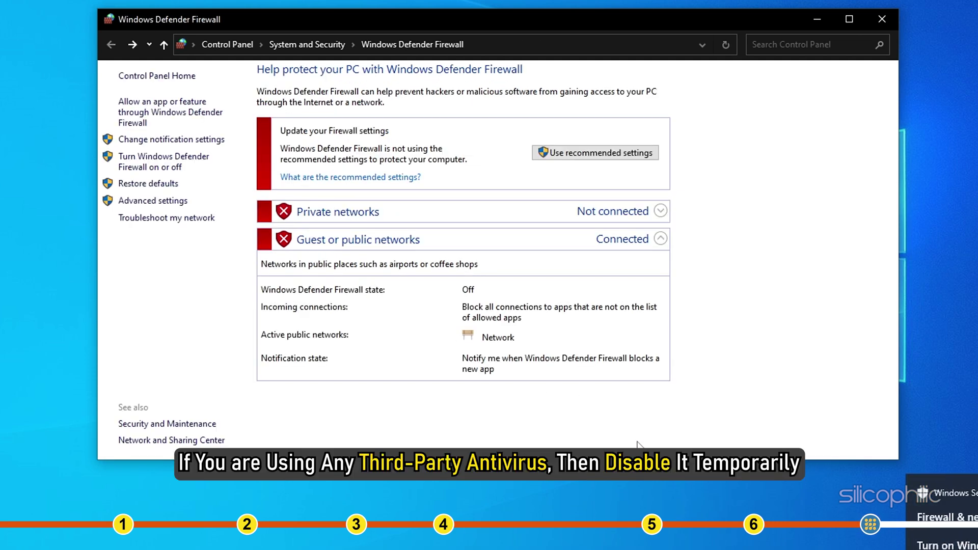